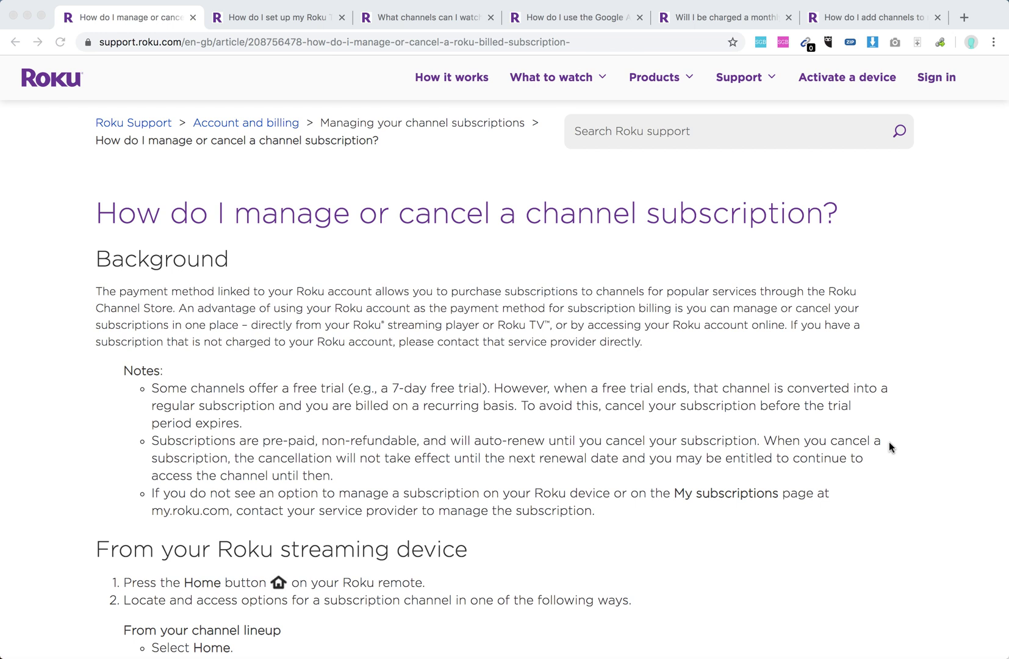
{"action": "scroll", "coordinate": [889, 446], "scroll_direction": "down", "scroll_amount": 2}
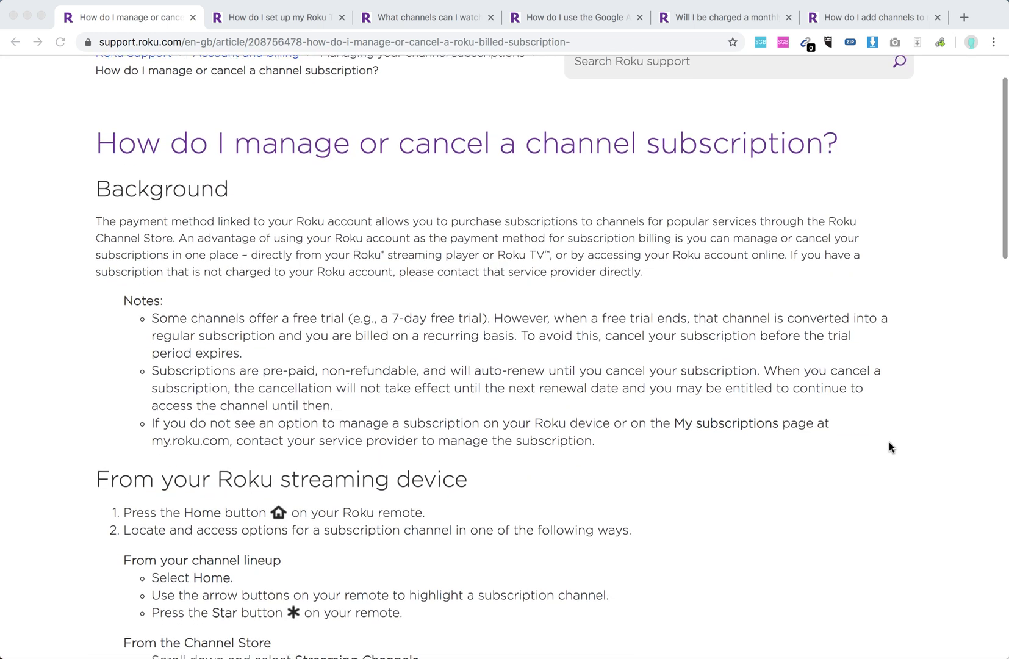
{"action": "scroll", "coordinate": [889, 446], "scroll_direction": "down", "scroll_amount": 2}
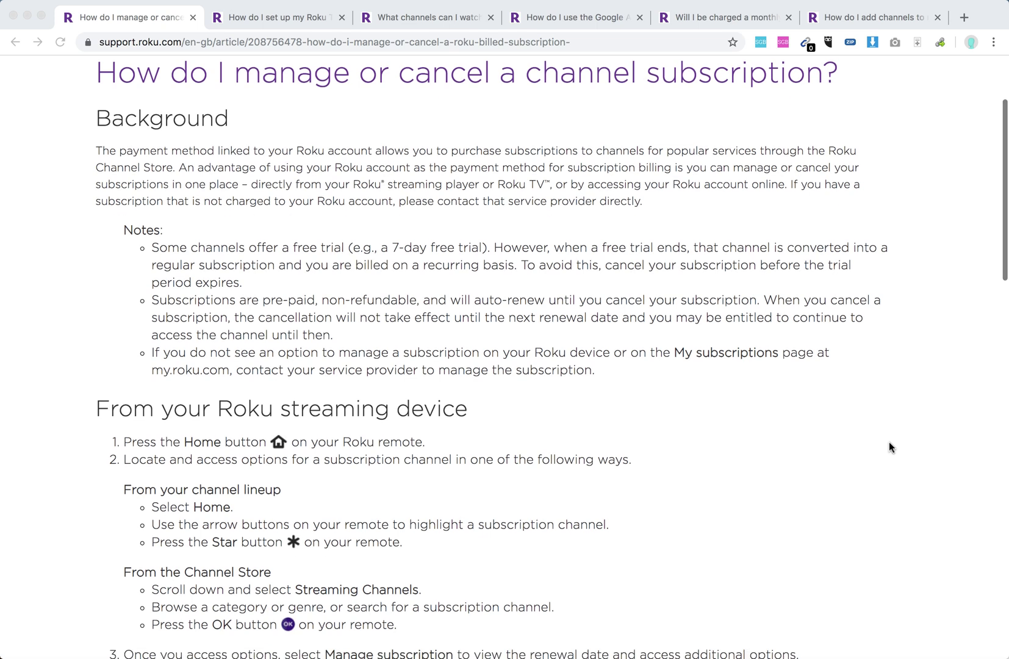
{"action": "scroll", "coordinate": [889, 446], "scroll_direction": "down", "scroll_amount": 2}
{"action": "scroll", "coordinate": [889, 446], "scroll_direction": "down", "scroll_amount": 2}
{"action": "scroll", "coordinate": [889, 446], "scroll_direction": "up", "scroll_amount": 1}
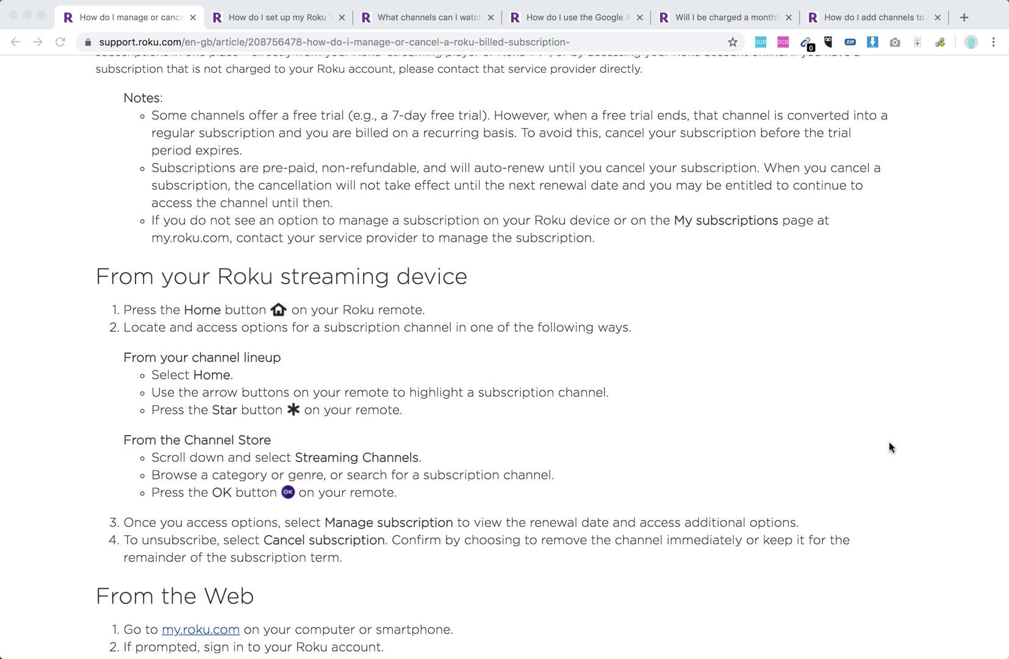
{"action": "scroll", "coordinate": [889, 446], "scroll_direction": "down", "scroll_amount": 3}
{"action": "scroll", "coordinate": [889, 446], "scroll_direction": "down", "scroll_amount": 2}
{"action": "scroll", "coordinate": [889, 447], "scroll_direction": "down", "scroll_amount": 3}
{"action": "scroll", "coordinate": [889, 446], "scroll_direction": "down", "scroll_amount": 2}
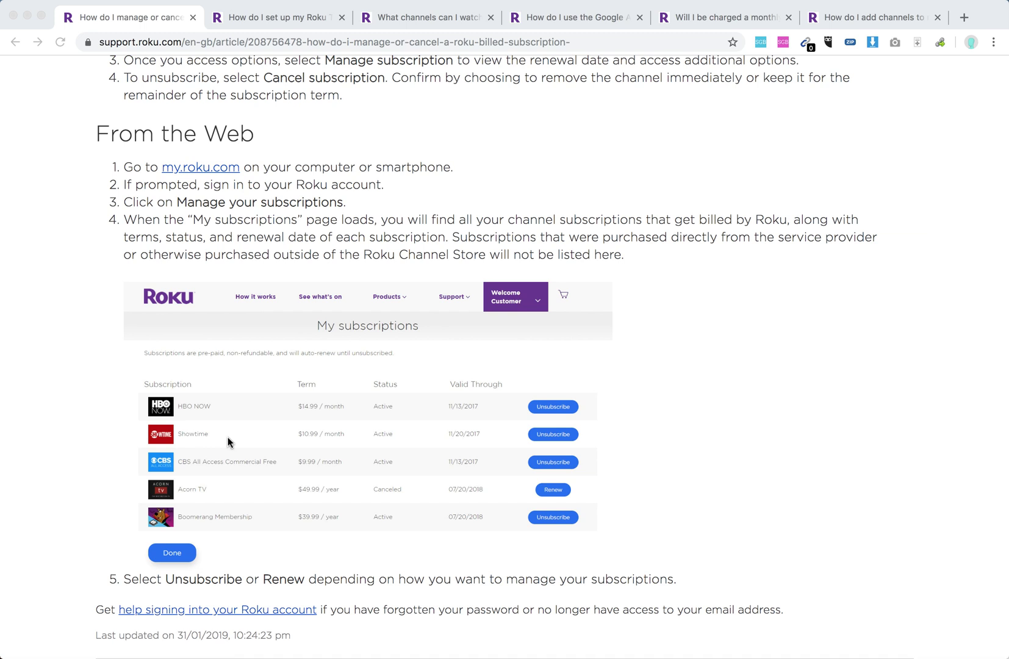
{"action": "scroll", "coordinate": [217, 437], "scroll_direction": "up", "scroll_amount": 3}
{"action": "scroll", "coordinate": [218, 437], "scroll_direction": "up", "scroll_amount": 2}
{"action": "scroll", "coordinate": [218, 437], "scroll_direction": "up", "scroll_amount": 2}
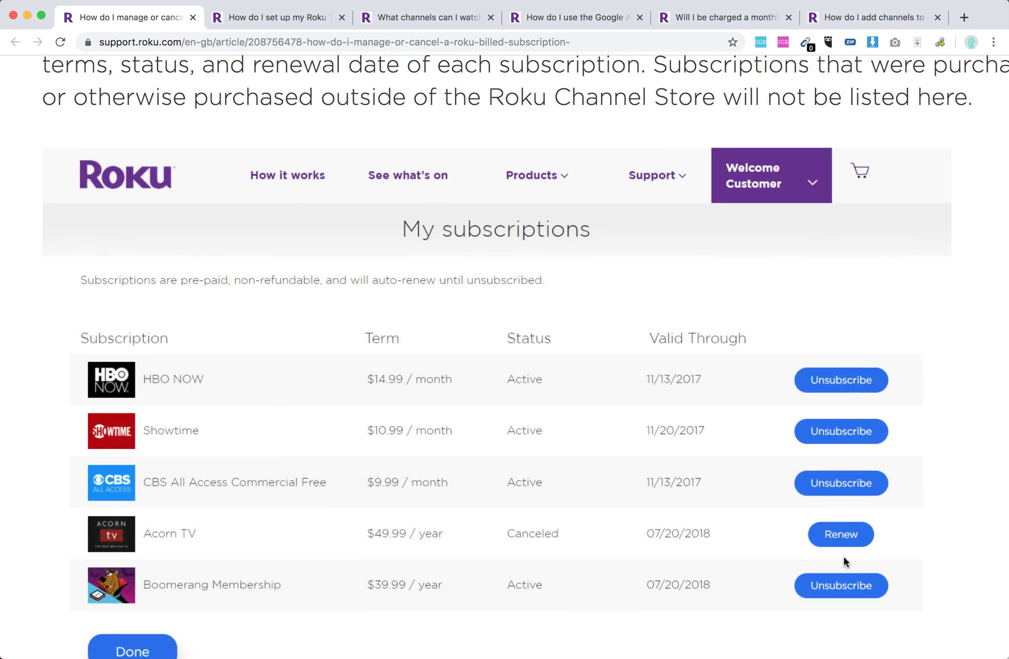
{"action": "scroll", "coordinate": [509, 477], "scroll_direction": "down", "scroll_amount": 3}
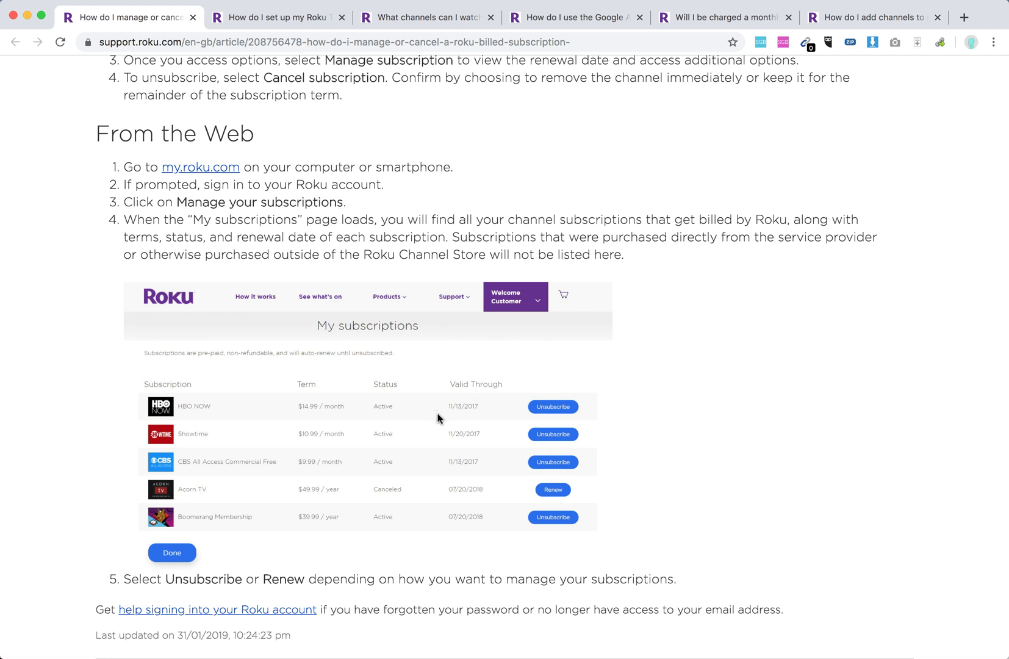
{"action": "scroll", "coordinate": [598, 381], "scroll_direction": "down", "scroll_amount": 1}
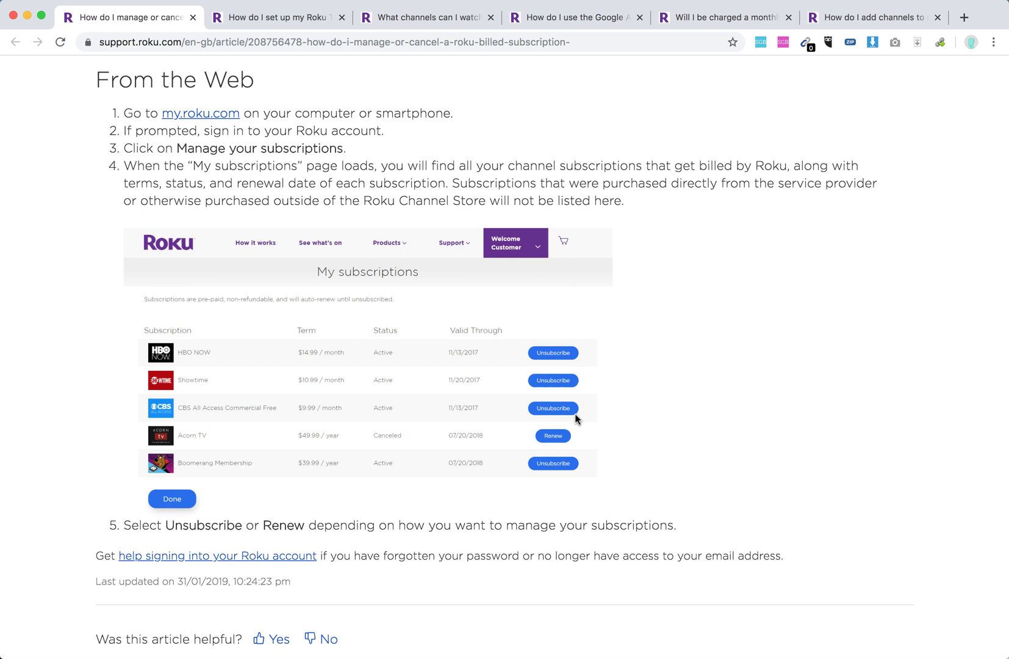
{"action": "scroll", "coordinate": [410, 485], "scroll_direction": "down", "scroll_amount": 1}
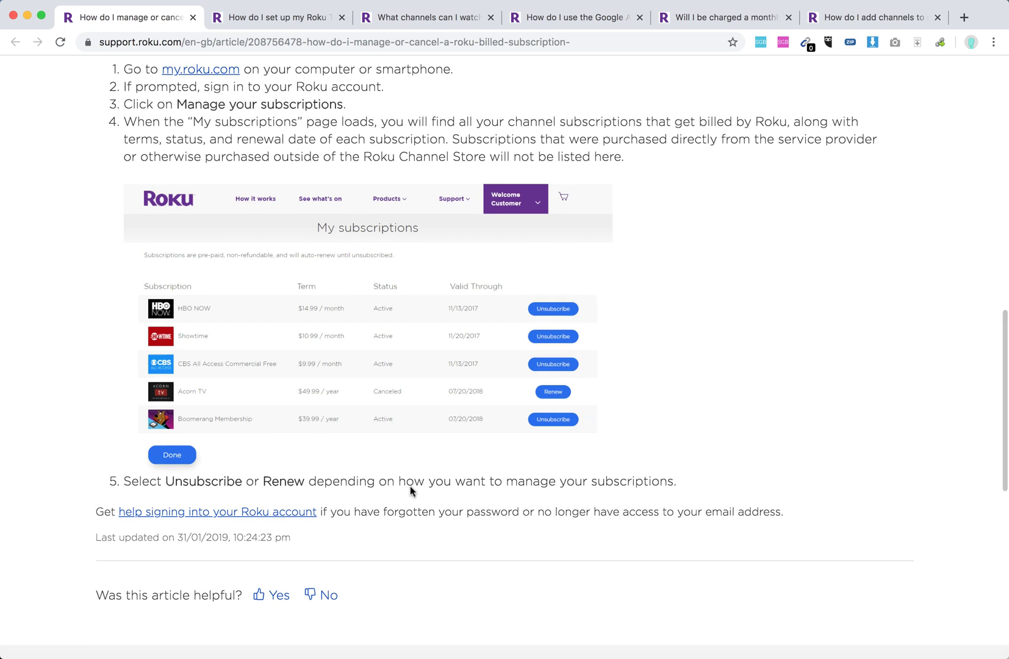
{"action": "scroll", "coordinate": [410, 490], "scroll_direction": "up", "scroll_amount": 1}
{"action": "scroll", "coordinate": [410, 485], "scroll_direction": "up", "scroll_amount": 6}
{"action": "scroll", "coordinate": [410, 485], "scroll_direction": "up", "scroll_amount": 3}
{"action": "scroll", "coordinate": [410, 485], "scroll_direction": "up", "scroll_amount": 1}
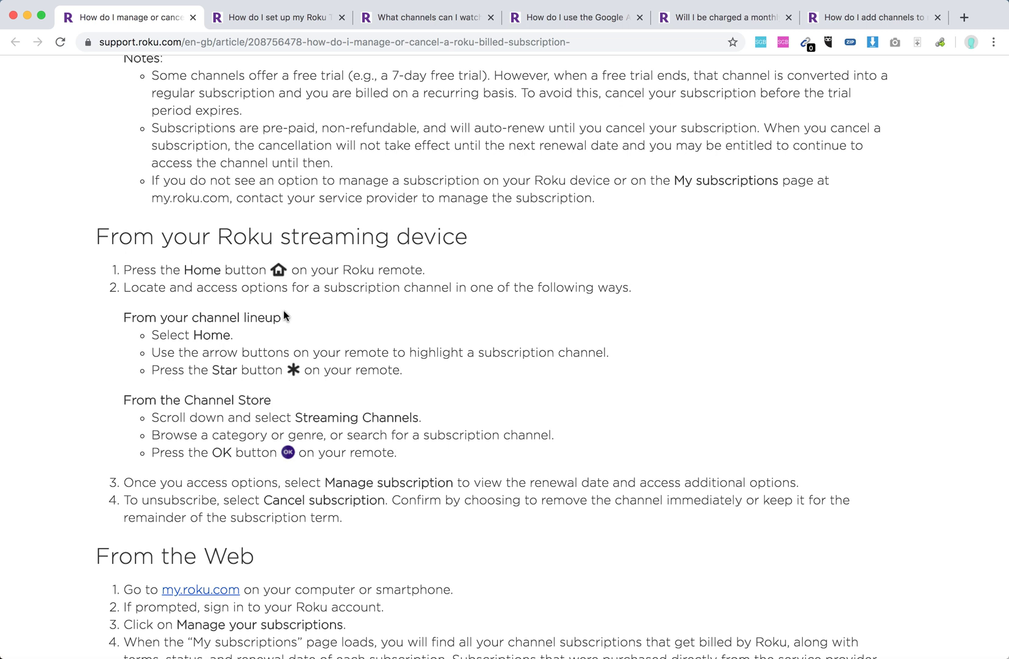
{"action": "scroll", "coordinate": [283, 310], "scroll_direction": "up", "scroll_amount": 3}
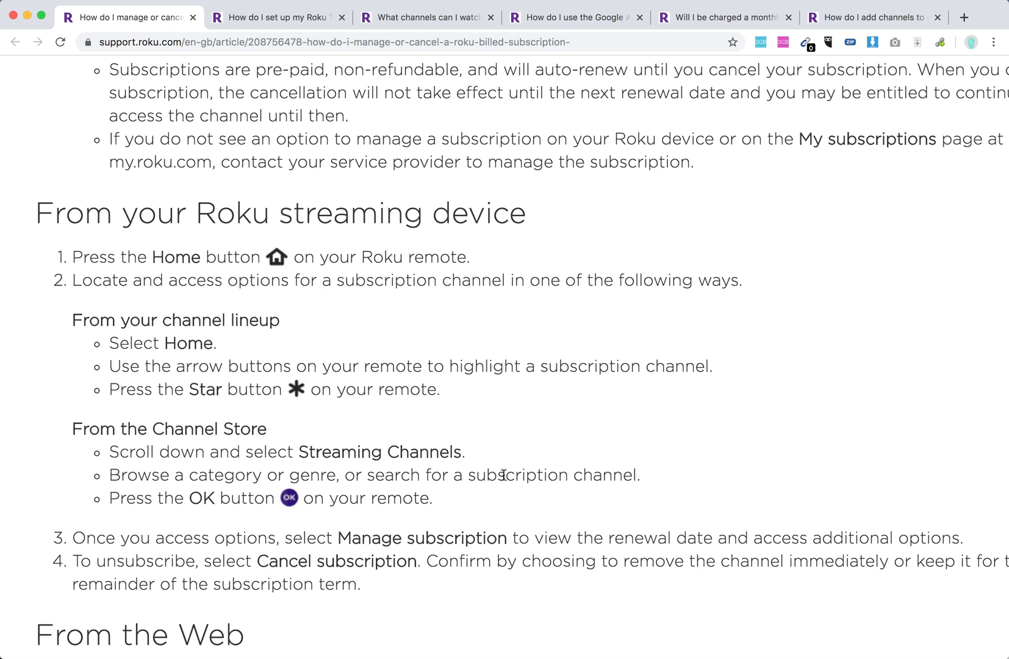
{"action": "scroll", "coordinate": [502, 474], "scroll_direction": "down", "scroll_amount": 1}
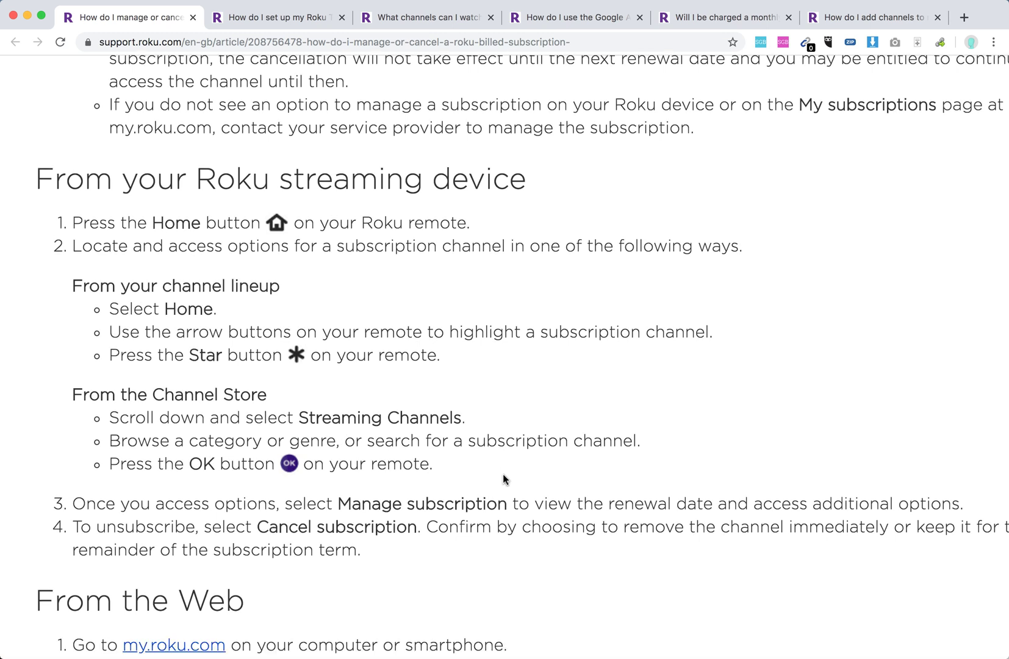
{"action": "scroll", "coordinate": [563, 482], "scroll_direction": "down", "scroll_amount": 3}
{"action": "scroll", "coordinate": [564, 478], "scroll_direction": "right", "scroll_amount": 2}
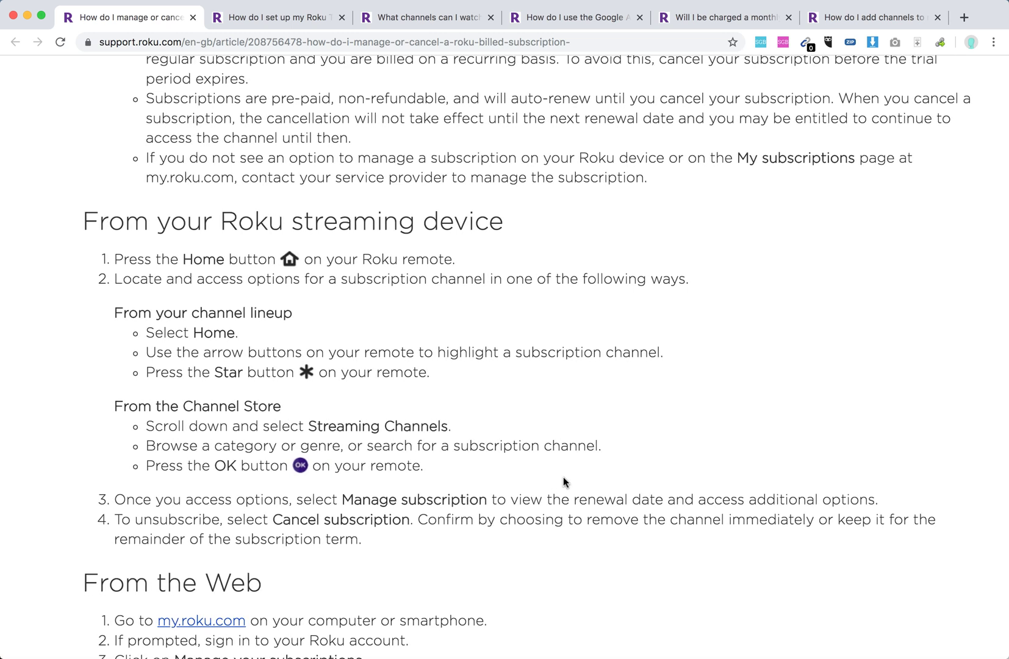
{"action": "scroll", "coordinate": [563, 481], "scroll_direction": "up", "scroll_amount": 1}
{"action": "scroll", "coordinate": [563, 482], "scroll_direction": "down", "scroll_amount": 5}
{"action": "scroll", "coordinate": [563, 477], "scroll_direction": "up", "scroll_amount": 2}
{"action": "scroll", "coordinate": [563, 478], "scroll_direction": "down", "scroll_amount": 5}
{"action": "scroll", "coordinate": [563, 482], "scroll_direction": "down", "scroll_amount": 2}
{"action": "scroll", "coordinate": [564, 482], "scroll_direction": "up", "scroll_amount": 5}
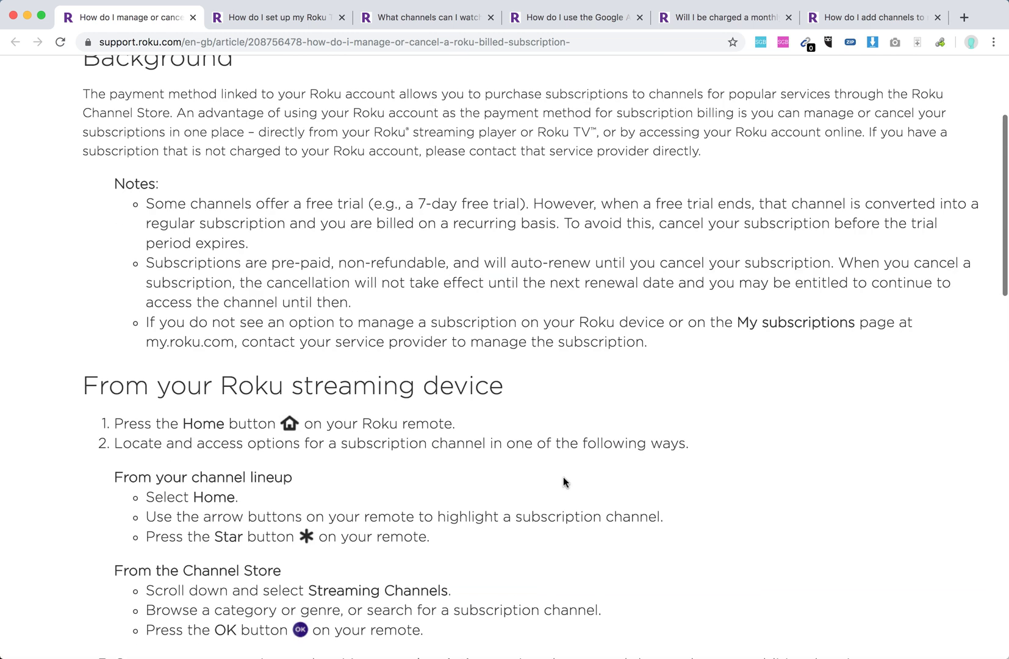